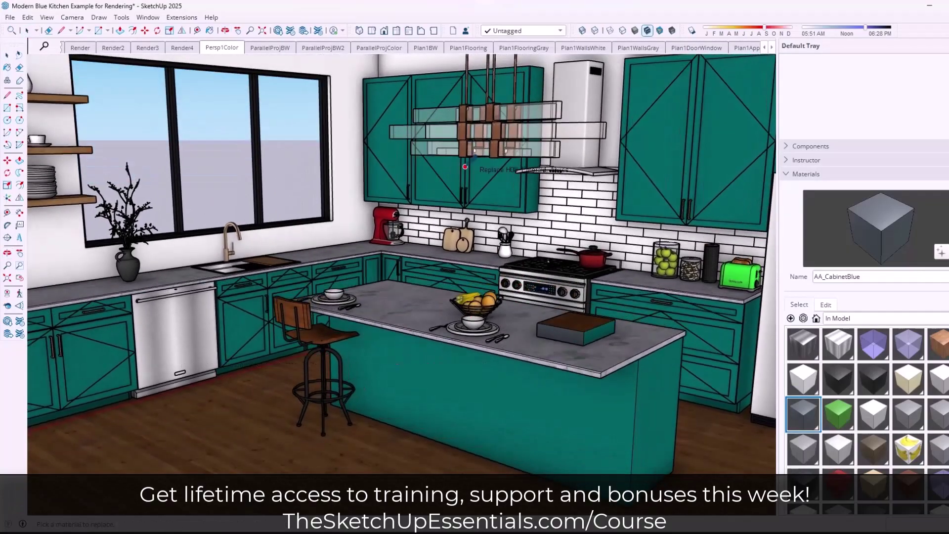
# Recolour the teal cabinets grey and copy a bar stool further along the island
pyautogui.click(465, 167)
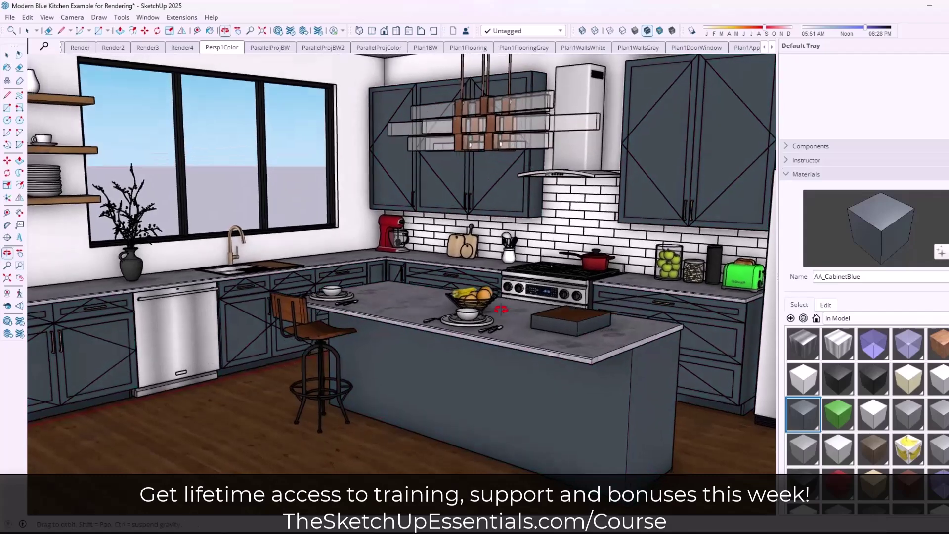
pyautogui.press('space')
pyautogui.doubleClick(329, 348)
pyautogui.press('m')
pyautogui.press('ctrl')
pyautogui.click(329, 349)
pyautogui.click(541, 402)
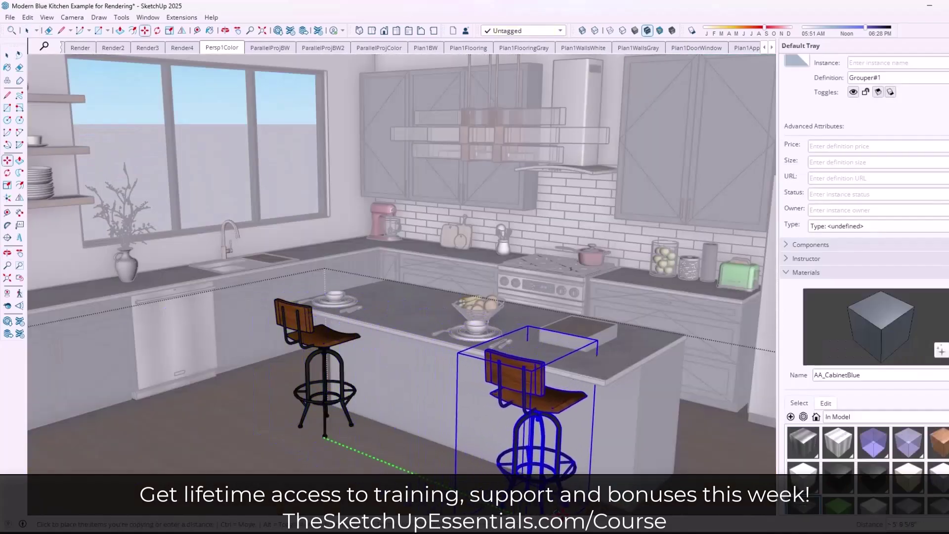
# Array the stool copy with /2 and then /3 for four evenly spaced island stools
pyautogui.write('/2')
pyautogui.press('Return')
pyautogui.write('/3')
pyautogui.press('Return')
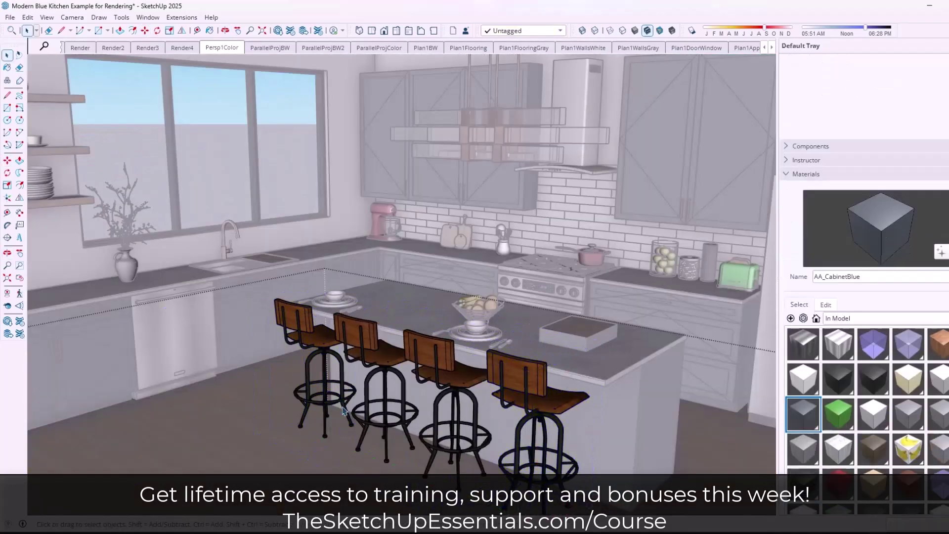
pyautogui.press('Escape')
pyautogui.moveTo(346, 376); pyautogui.dragTo(168, 374, button='middle')
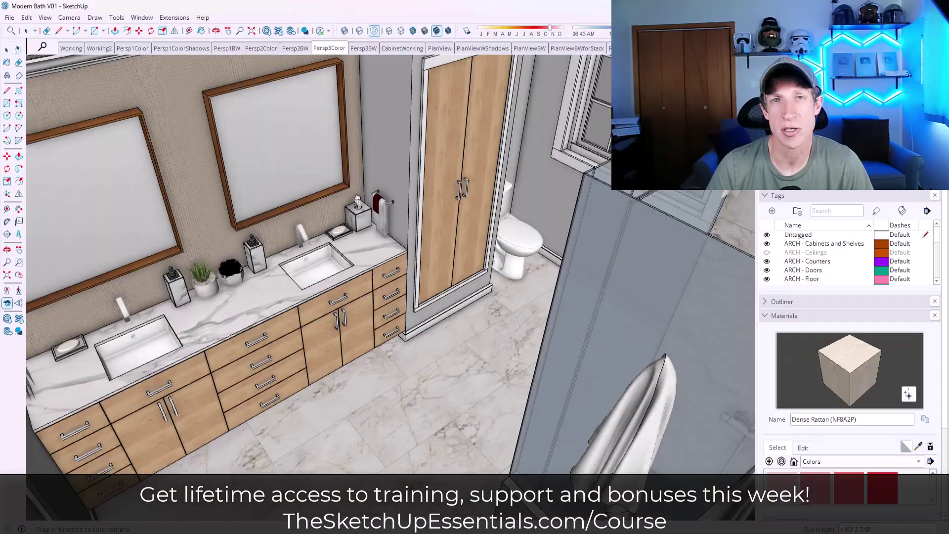
# Step through the PlanView, PlanViewWShadows, SectionSinkCabinetBW and SectionSinkCabinetIsoColor scenes
pyautogui.click(441, 49)
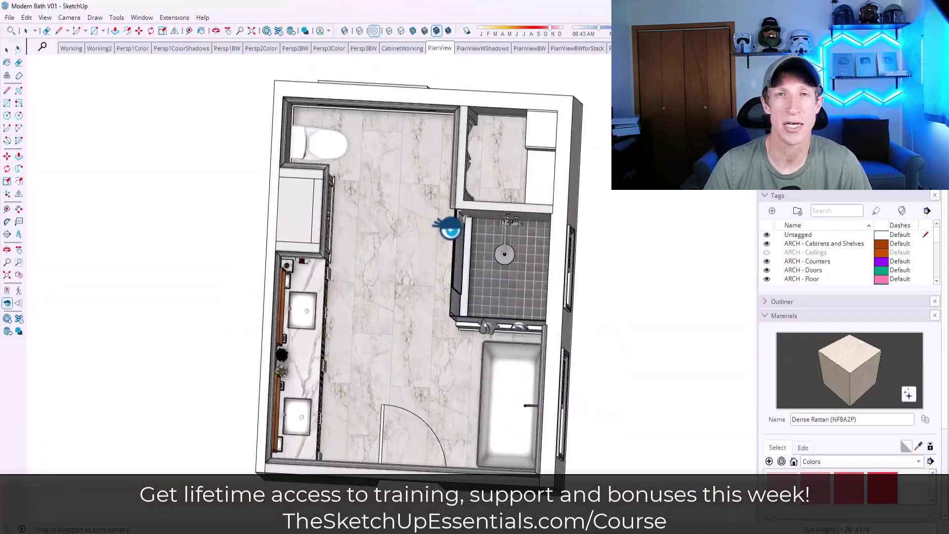
pyautogui.click(483, 48)
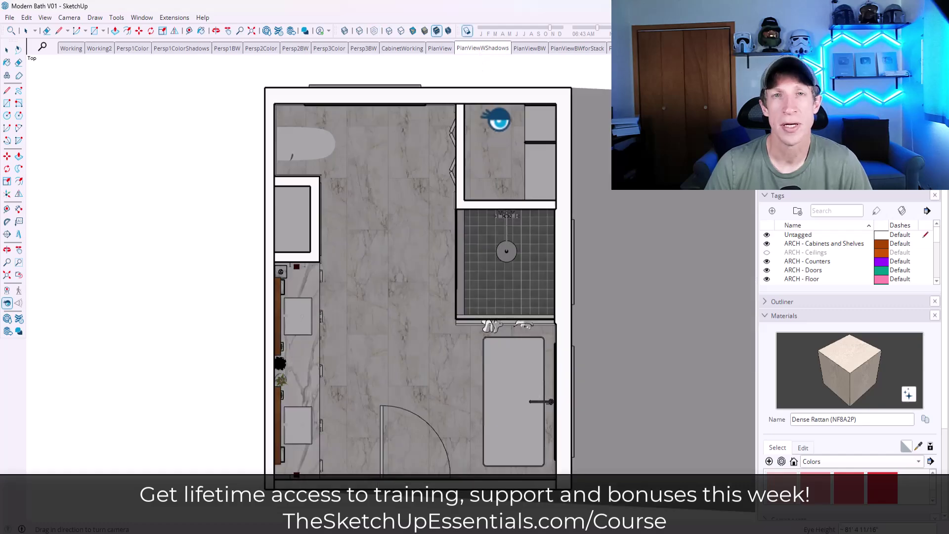
pyautogui.scroll(-5, 482, 48)
pyautogui.click(483, 48)
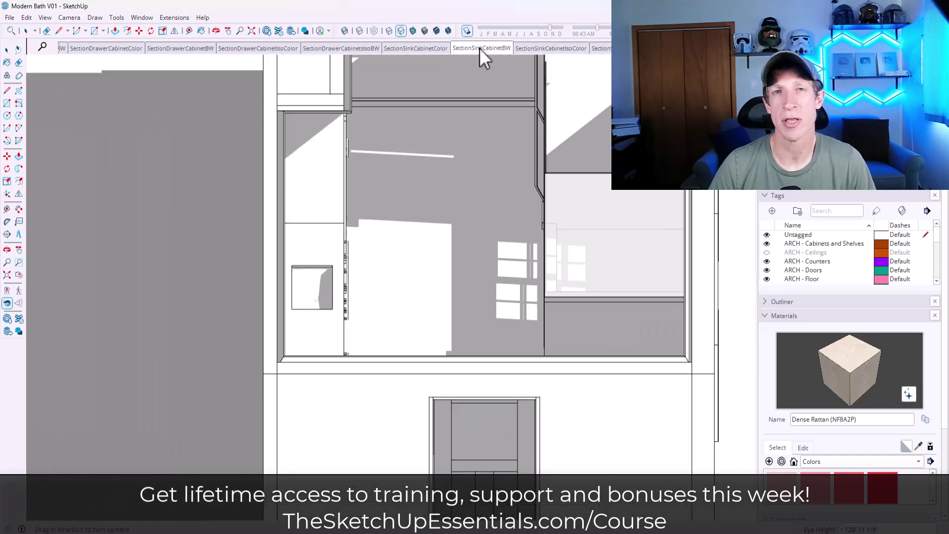
pyautogui.click(538, 49)
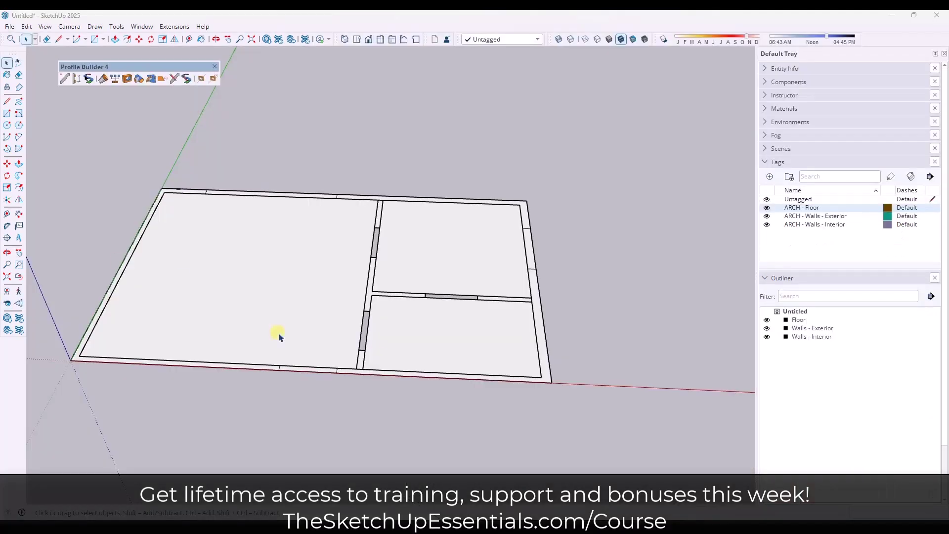
# Push/Pull the top face of the Walls - Exterior group up to full wall height
pyautogui.doubleClick(545, 368)
pyautogui.click(546, 374)
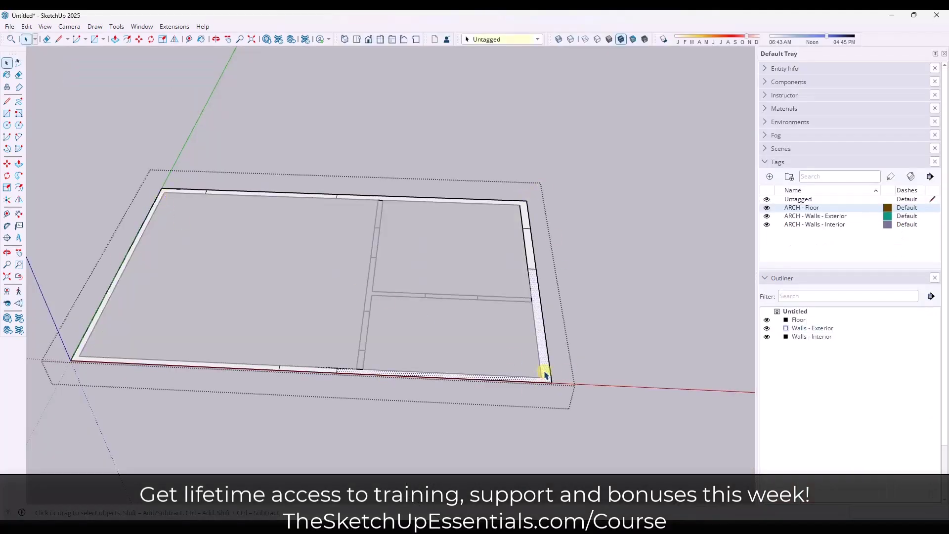
pyautogui.moveTo(156, 216); pyautogui.dragTo(155, 178)
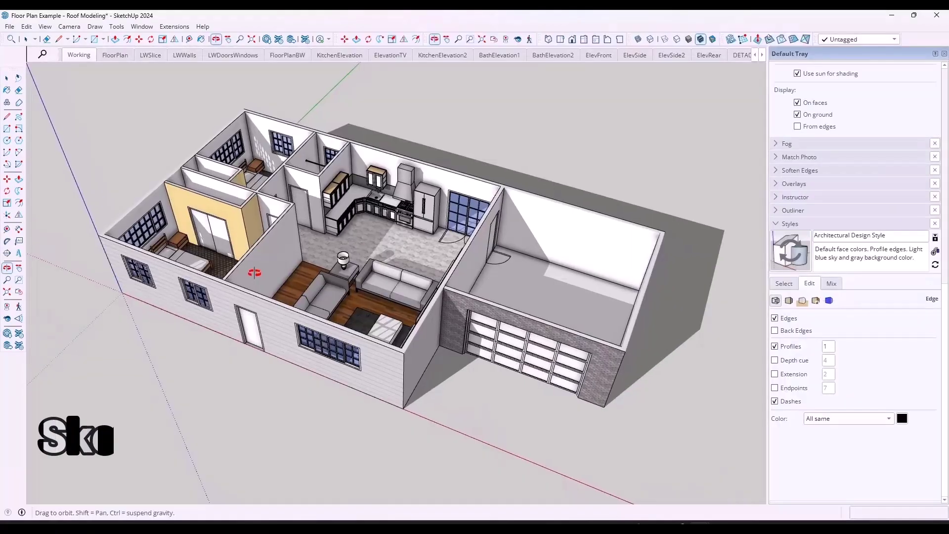
pyautogui.moveTo(255, 272); pyautogui.dragTo(356, 326)
# Show the FloorPlanBW scene, then the Floor Plan Level 2 sheet in LayOut
pyautogui.press('space')
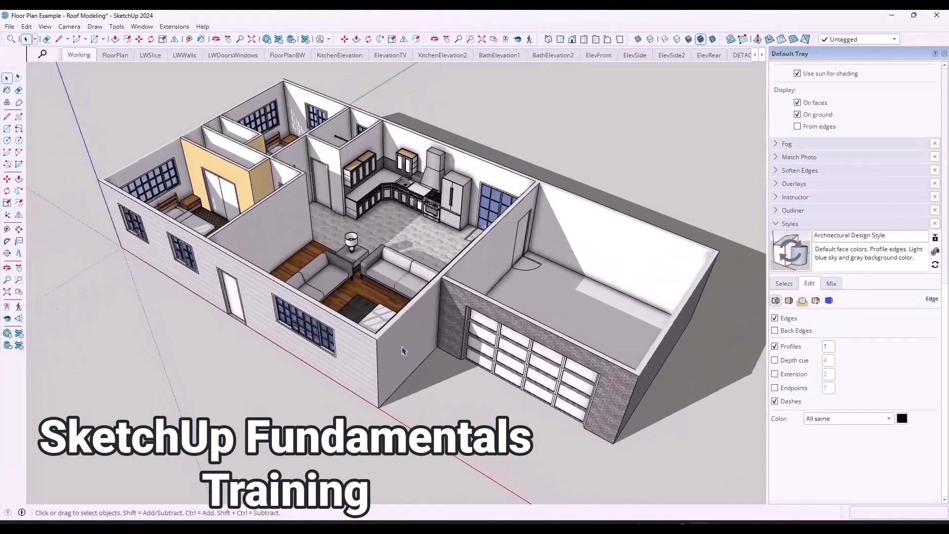
pyautogui.click(283, 58)
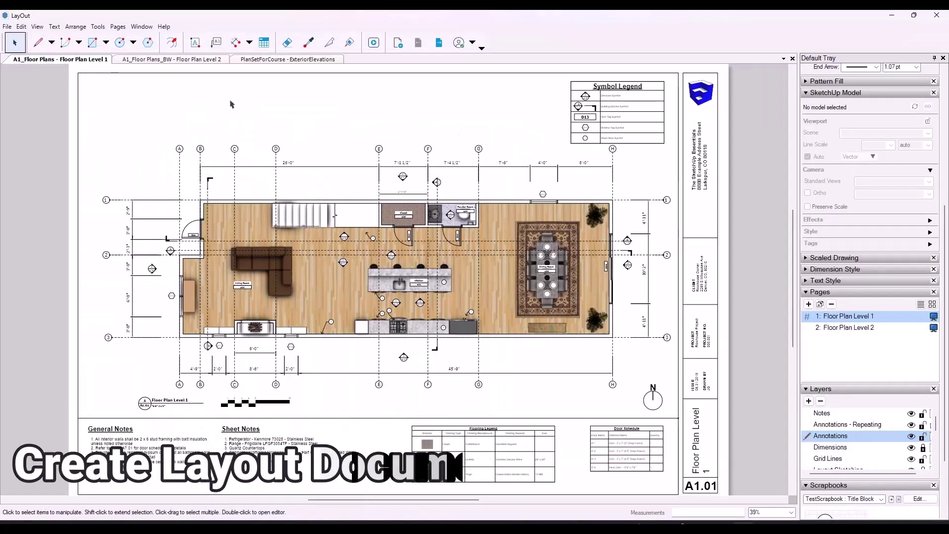
pyautogui.click(196, 60)
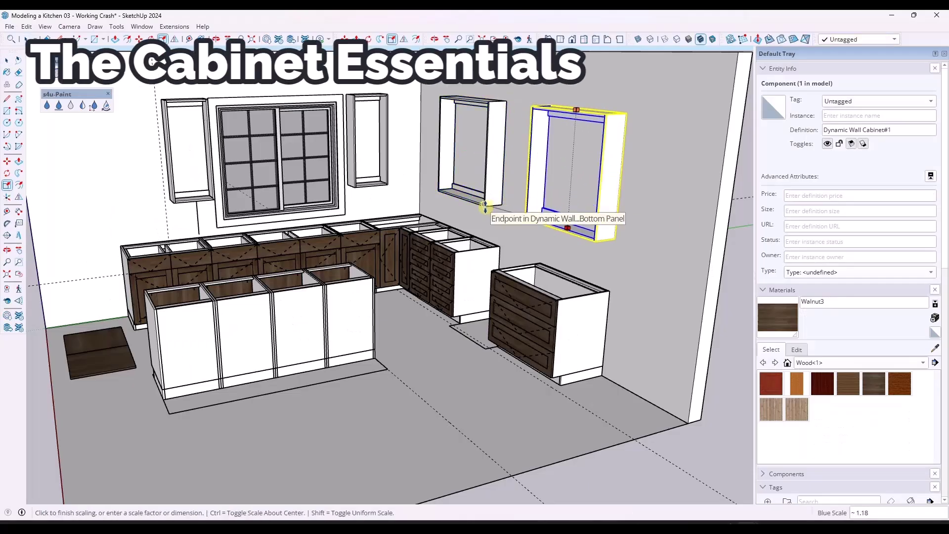
pyautogui.scroll(5, 595, 244)
pyautogui.scroll(3, 569, 173)
# Push/Pull the wall cabinet's side face, then go to page 11: A7.0 Section Cuts
pyautogui.doubleClick(520, 127)
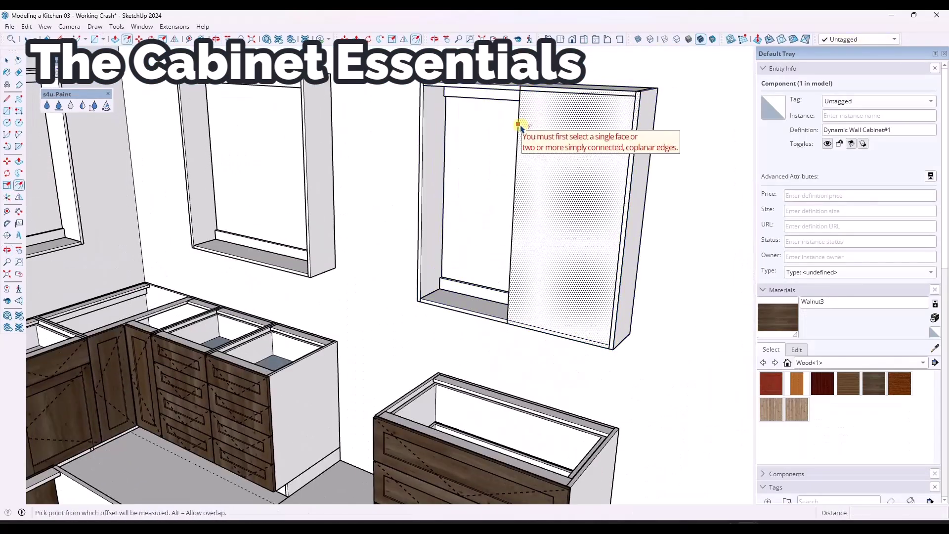
pyautogui.scroll(5, 519, 127)
pyautogui.scroll(-8, 490, 207)
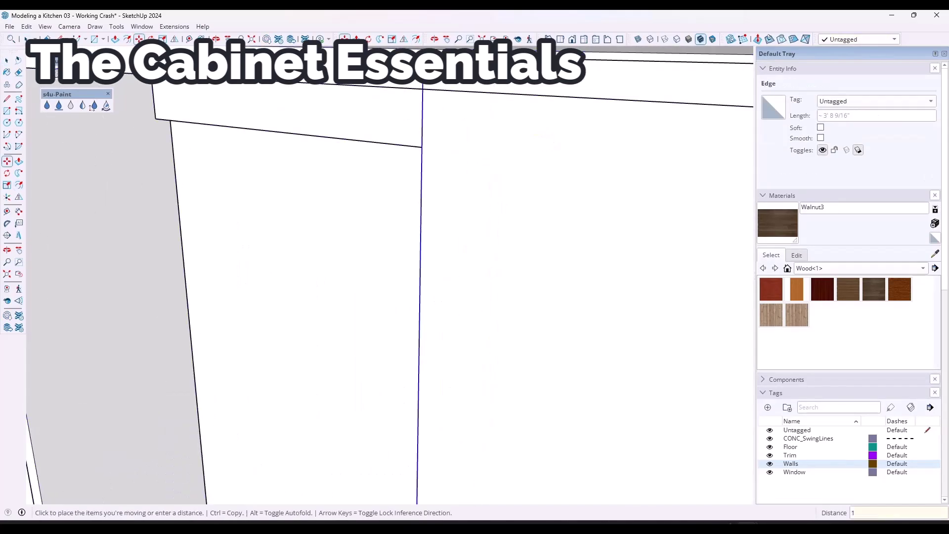
pyautogui.press('p')
pyautogui.scroll(5, 465, 219)
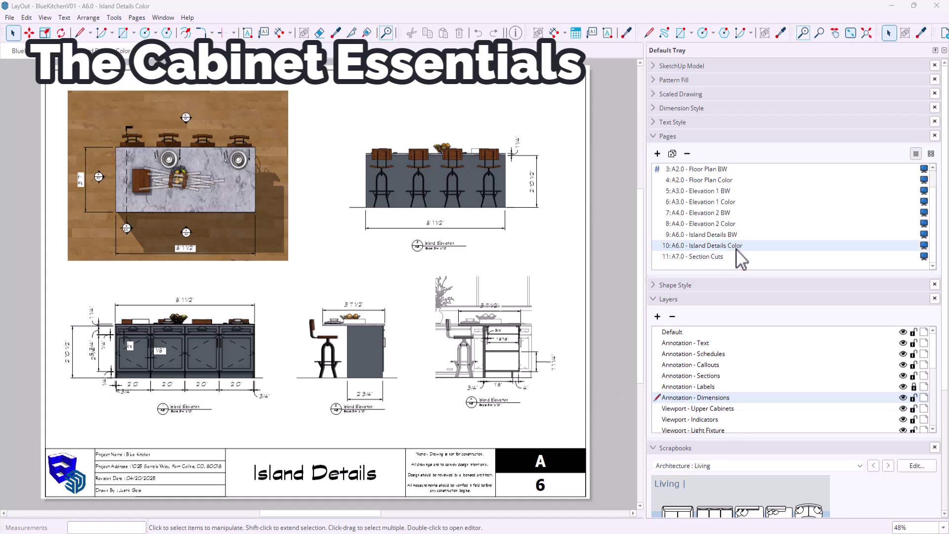
pyautogui.scroll(-1, 731, 244)
pyautogui.click(714, 223)
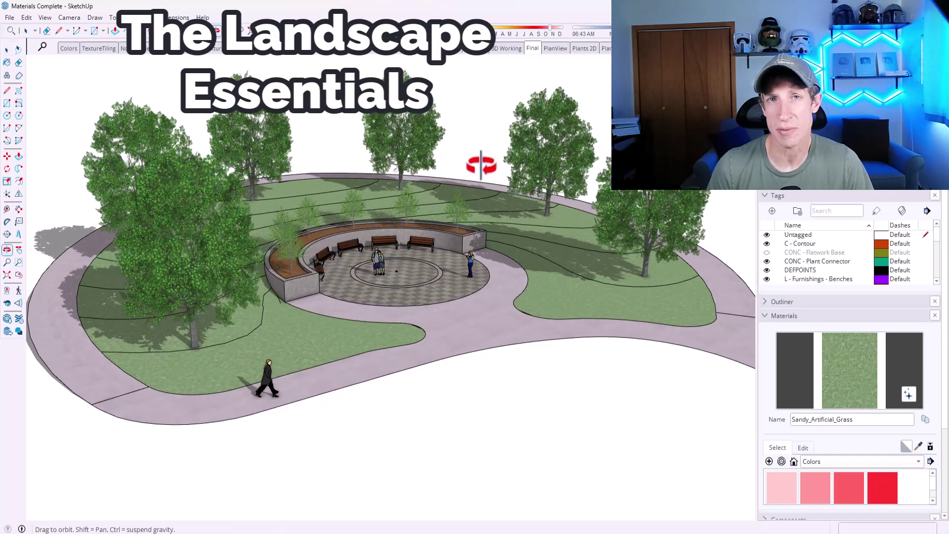
pyautogui.moveTo(481, 165); pyautogui.dragTo(431, 184, button='middle')
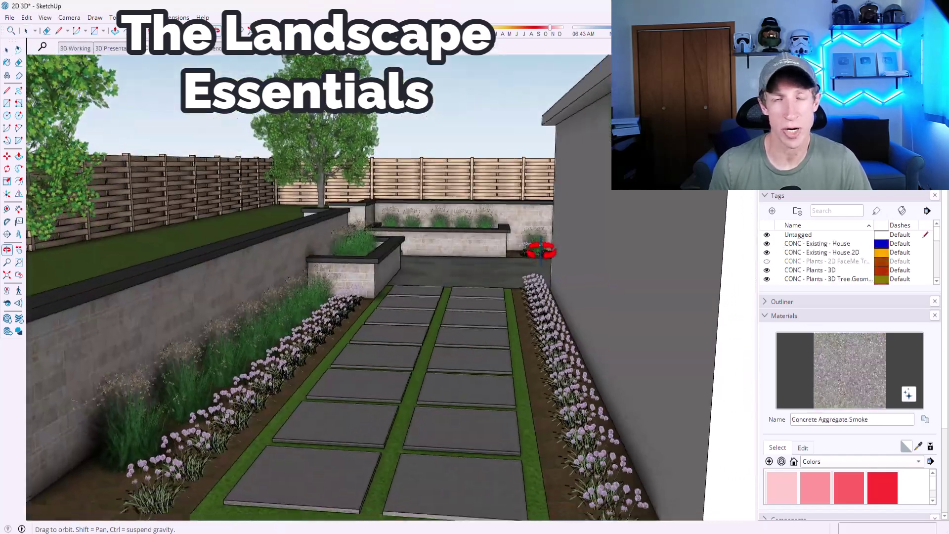
pyautogui.moveTo(396, 164)
pyautogui.mouseDown(button='middle')
pyautogui.moveTo(411, 132)
pyautogui.moveTo(381, 144)
pyautogui.moveTo(392, 159)
pyautogui.mouseUp(button='middle')
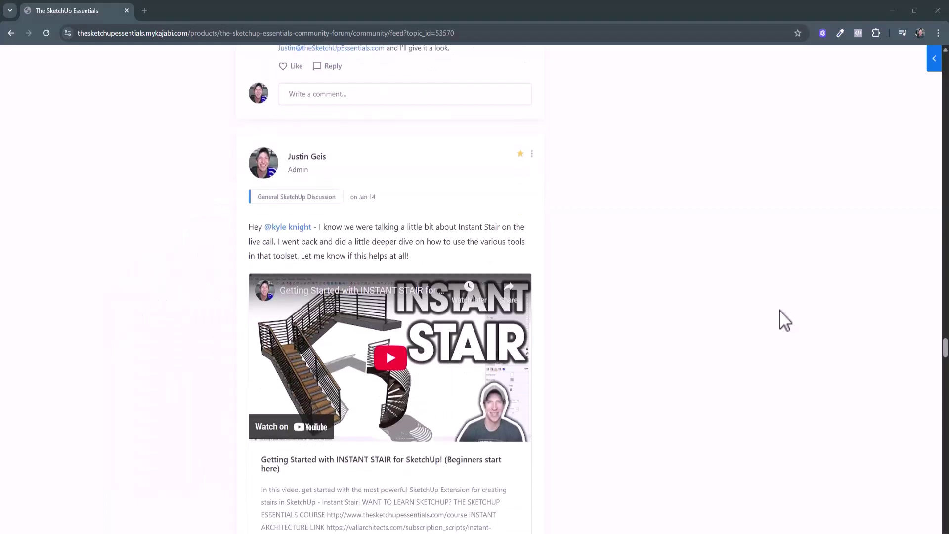
# Scroll the forum post about translucent objects past its screenshot down to the replies
pyautogui.scroll(-2, 784, 320)
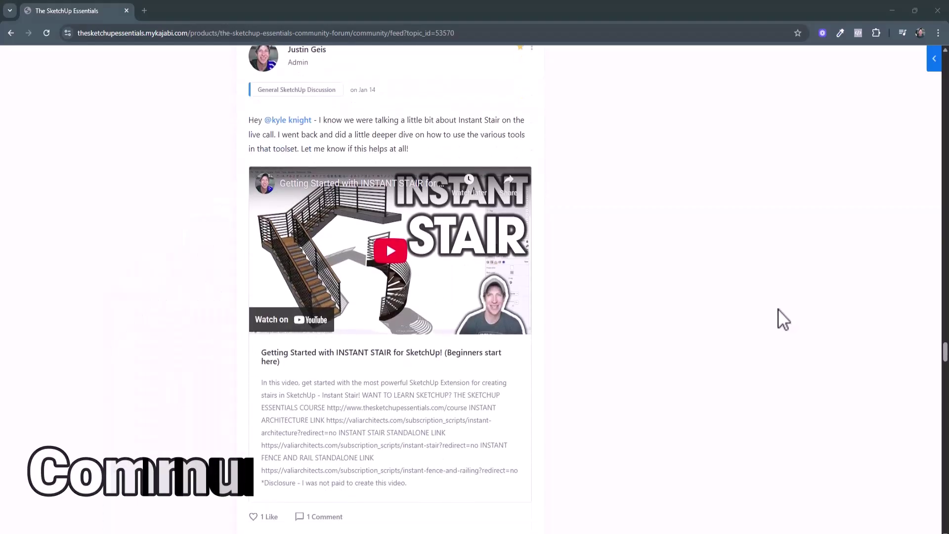
pyautogui.scroll(-4, 783, 320)
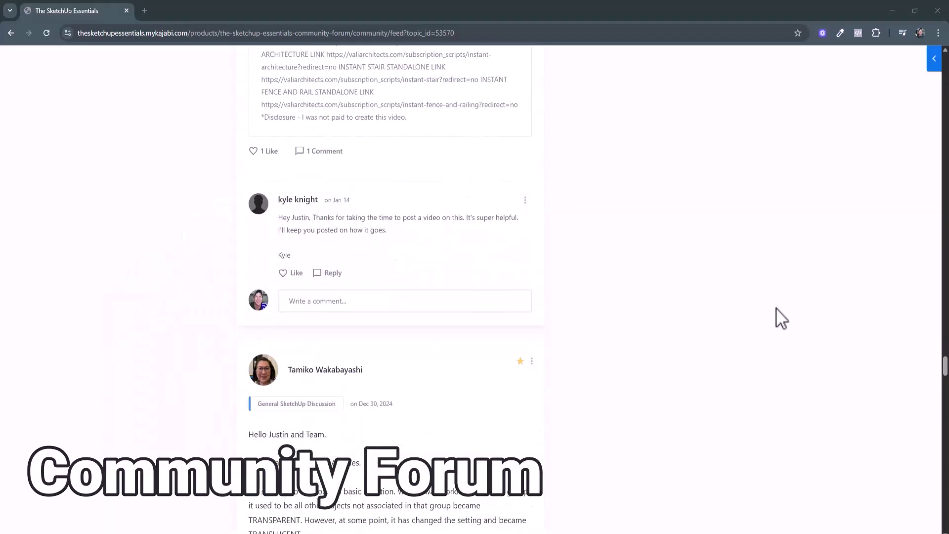
pyautogui.scroll(-8, 782, 319)
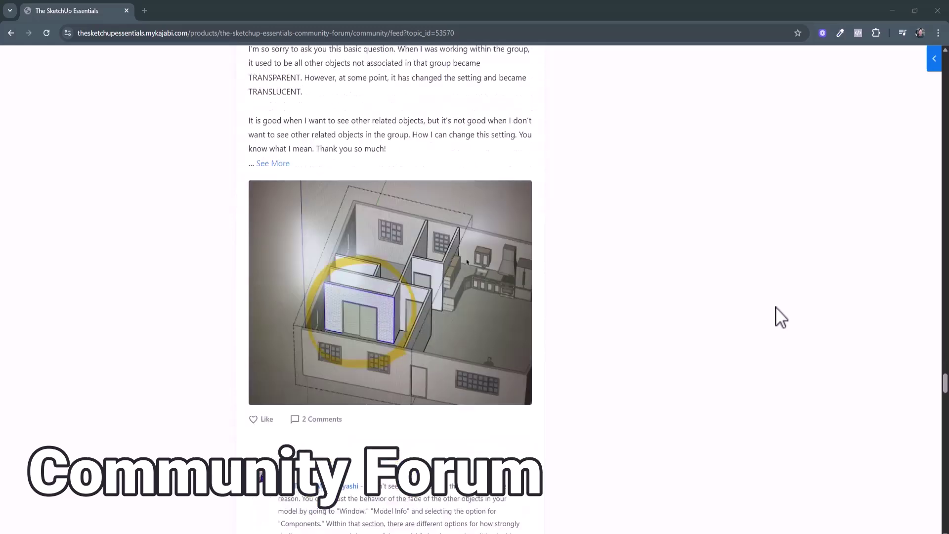
pyautogui.scroll(-5, 775, 307)
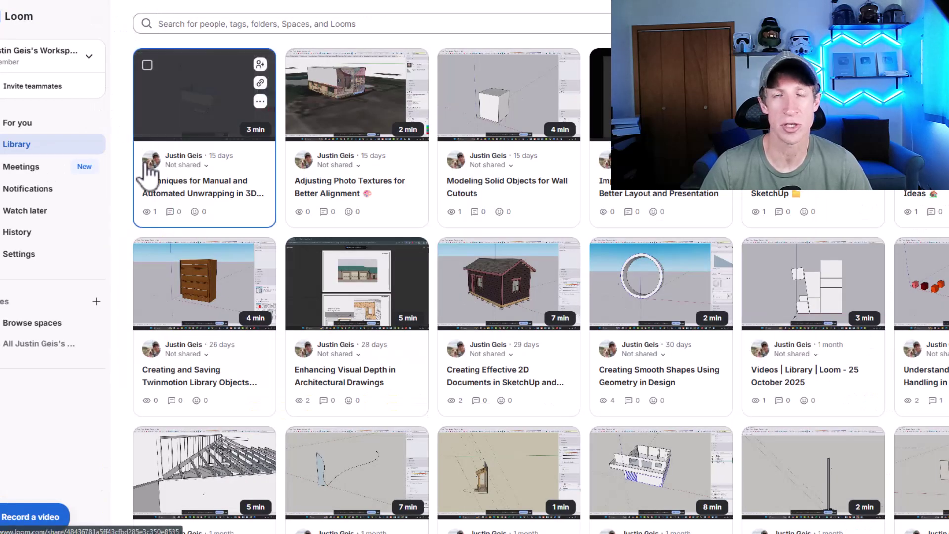
# Scroll down the Loom library grid to further rows of SketchUp tutorial videos
pyautogui.scroll(-5, 142, 171)
pyautogui.scroll(-3, 141, 175)
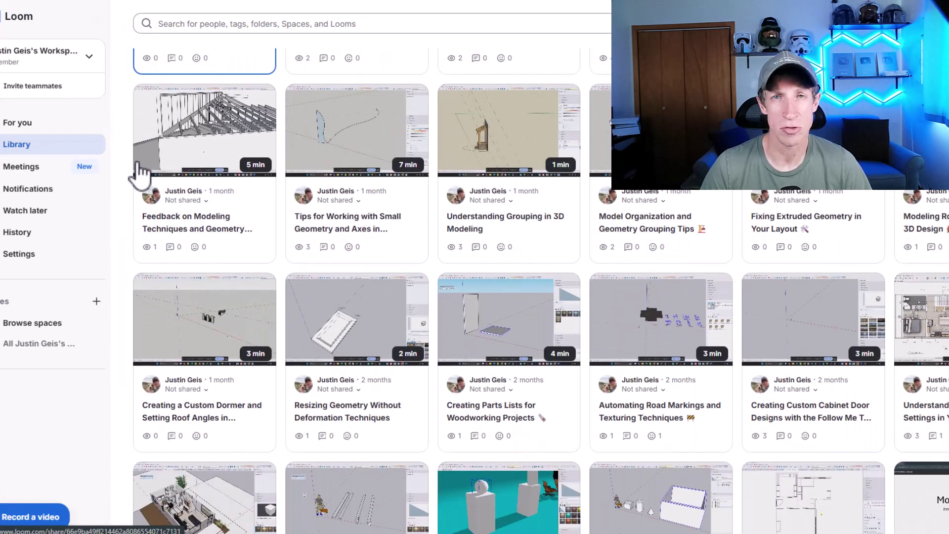
pyautogui.scroll(-7, 139, 172)
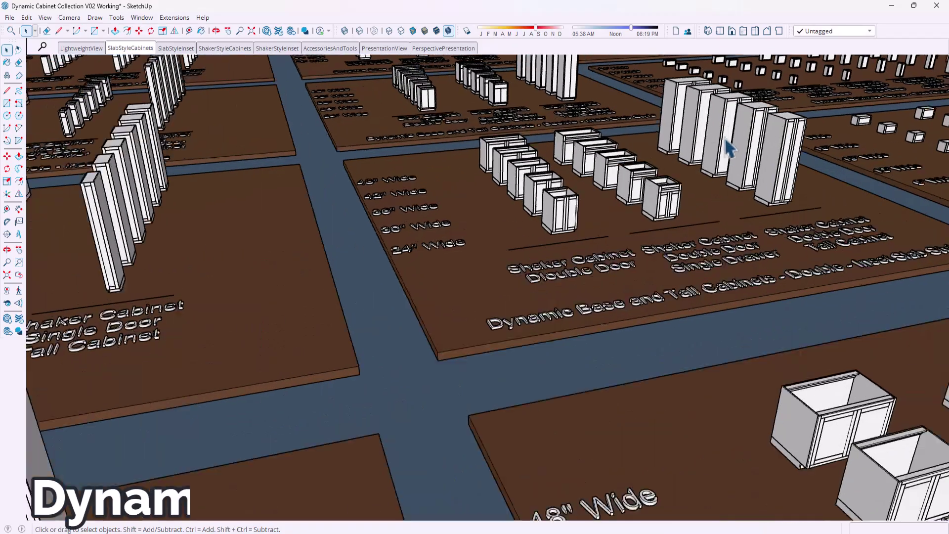
pyautogui.moveTo(727, 148)
pyautogui.mouseDown(button='middle')
pyautogui.moveTo(674, 180)
pyautogui.moveTo(666, 201)
pyautogui.moveTo(611, 188)
pyautogui.moveTo(657, 185)
pyautogui.moveTo(451, 207)
pyautogui.mouseUp(button='middle')
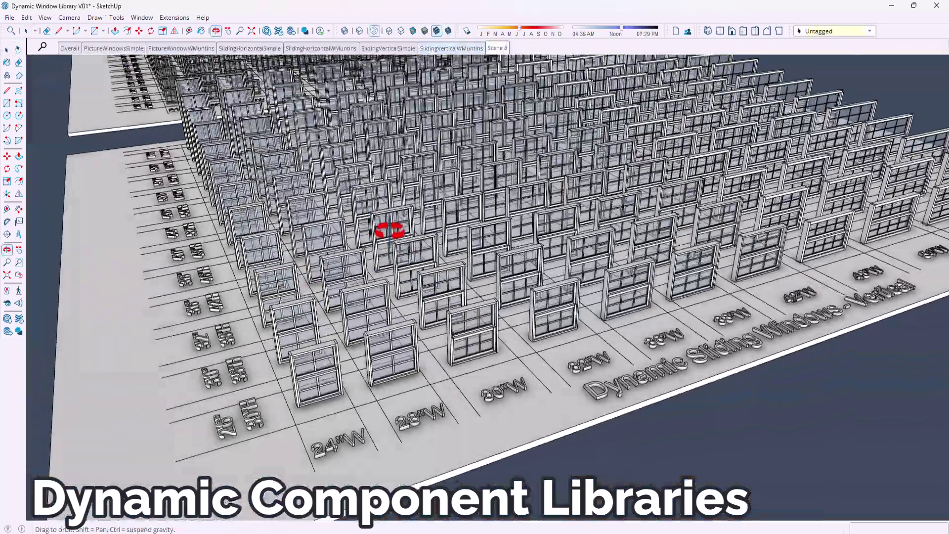
# Narrow the door frame and place the muntin window into the wall opening
pyautogui.moveTo(390, 231); pyautogui.dragTo(451, 275, button='middle')
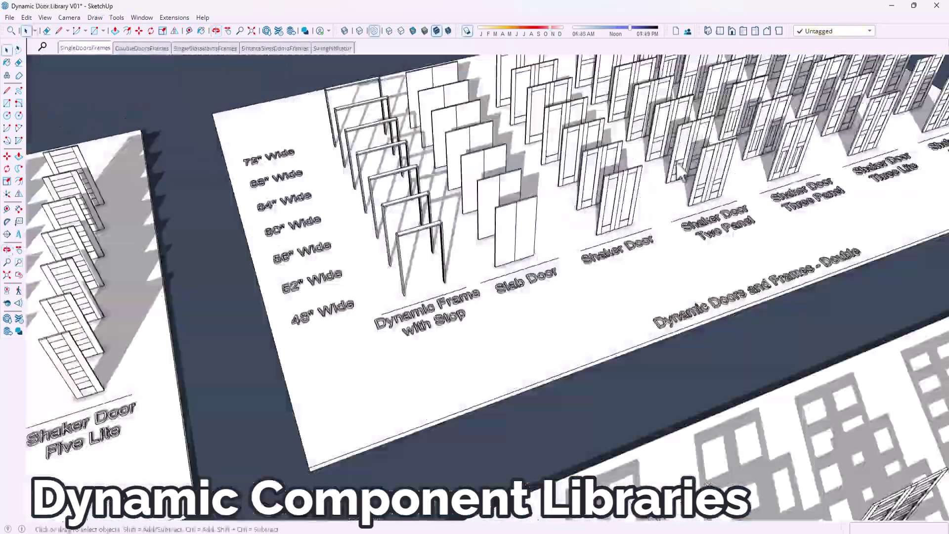
pyautogui.moveTo(677, 161); pyautogui.dragTo(509, 364, button='middle')
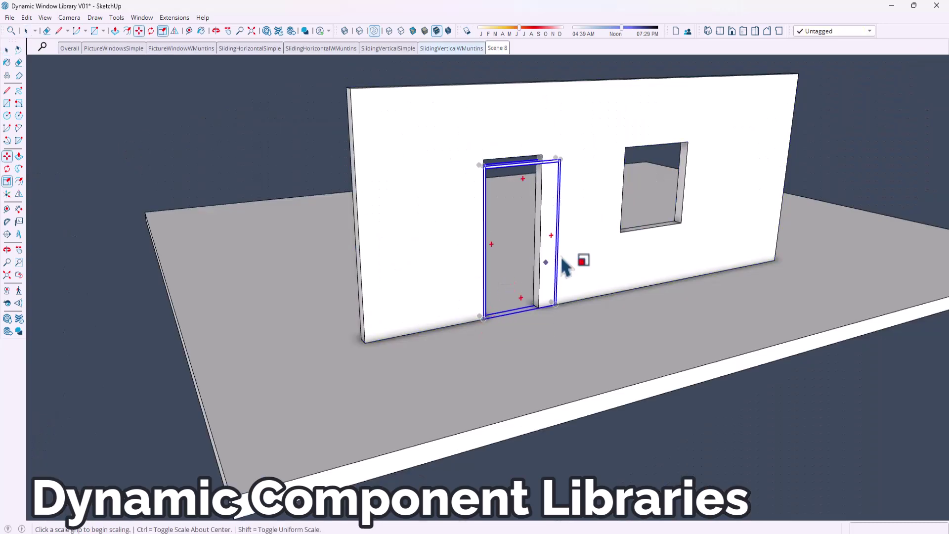
pyautogui.moveTo(562, 260); pyautogui.dragTo(542, 259)
pyautogui.press('space')
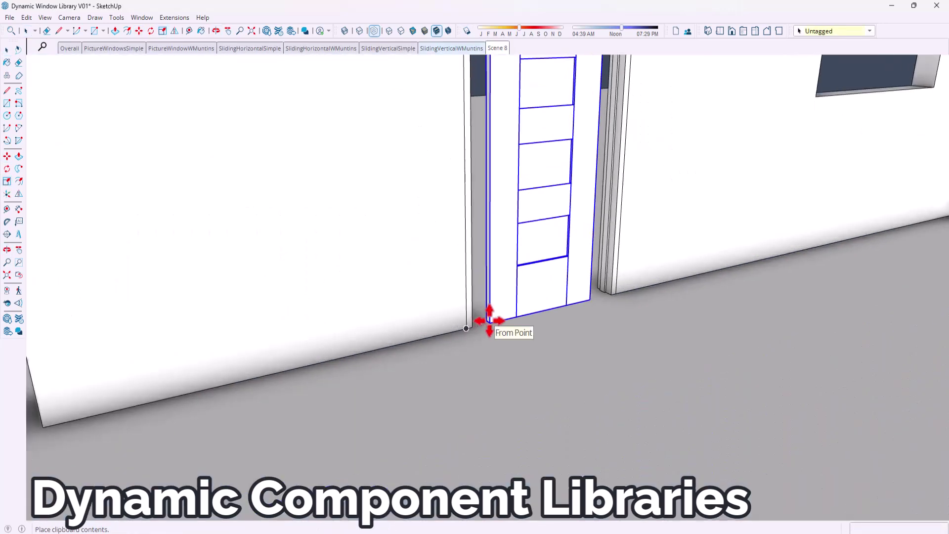
pyautogui.scroll(-3, 509, 335)
pyautogui.scroll(3, 520, 295)
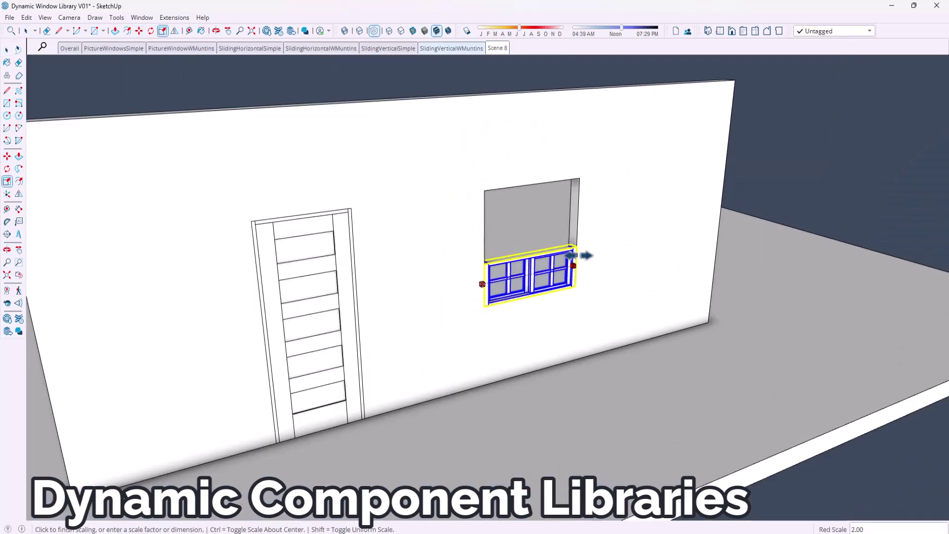
pyautogui.moveTo(650, 239); pyautogui.dragTo(744, 381, button='middle')
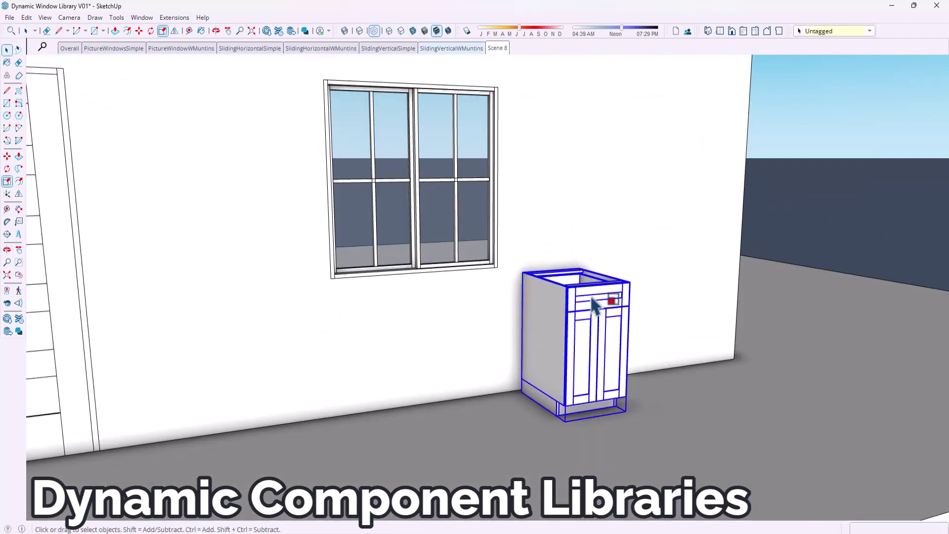
# Copy the cabinet with *2 for a row of three, then paste a small window above
pyautogui.press('m')
pyautogui.click(526, 269)
pyautogui.press('ctrl')
pyautogui.click(568, 263)
pyautogui.scroll(3, 540, 247)
pyautogui.write('*2')
pyautogui.press('Return')
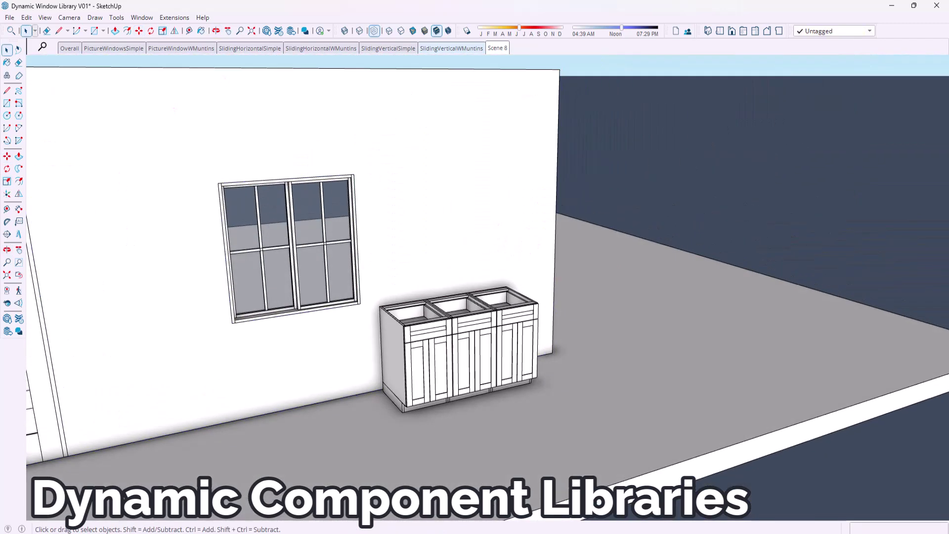
pyautogui.hotkey('ctrl', 'v')
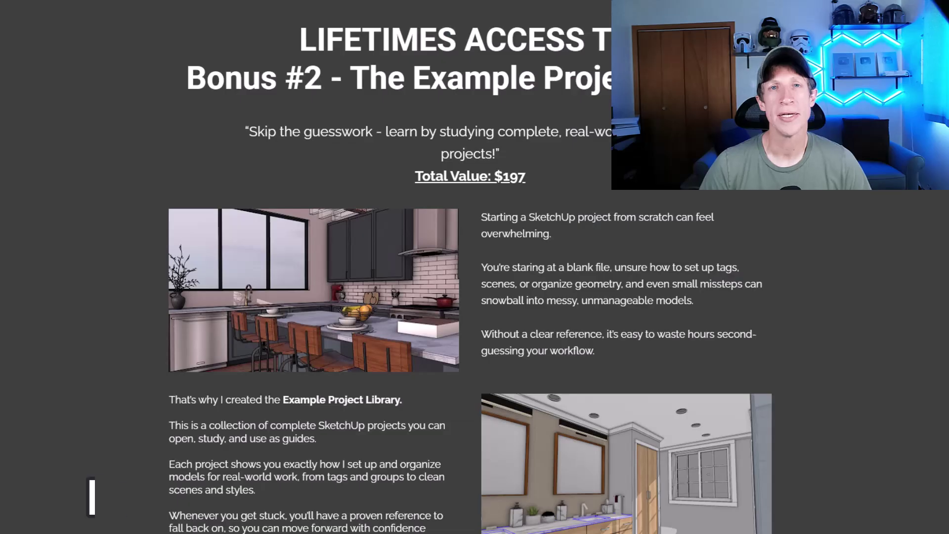
pyautogui.scroll(-1, 23, 149)
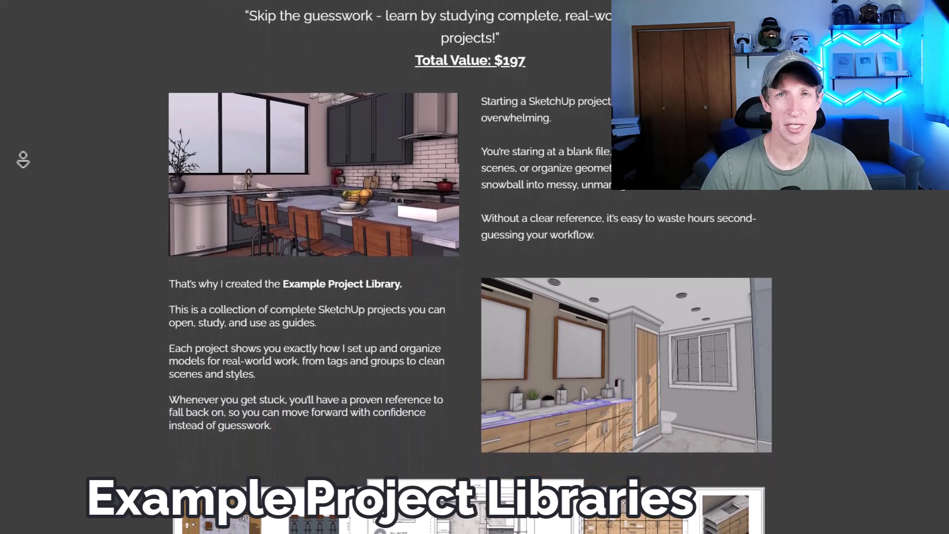
# Scroll the sales page to the Bonus #3 sessions, down to Animation Essentials and Extension Showdown
pyautogui.scroll(-1, 22, 160)
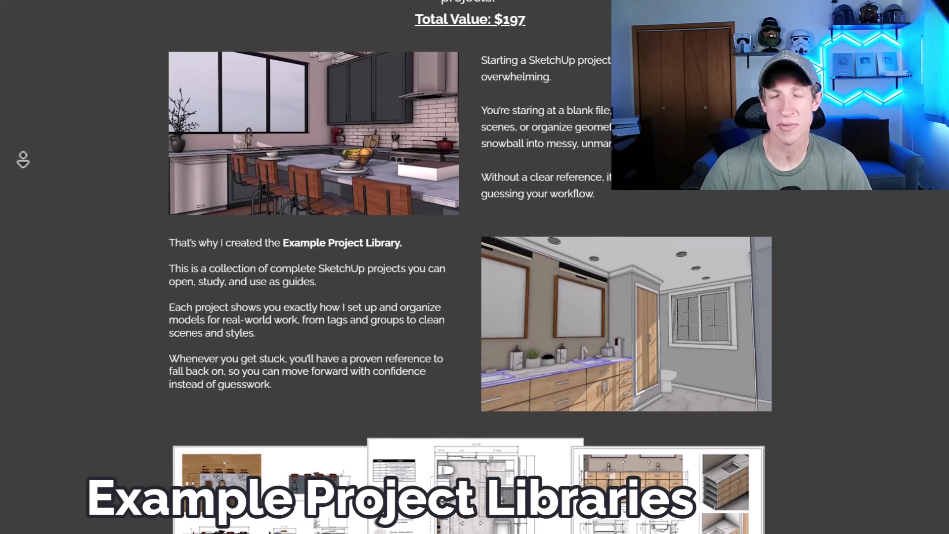
pyautogui.scroll(-1, 23, 160)
pyautogui.scroll(-1, 22, 160)
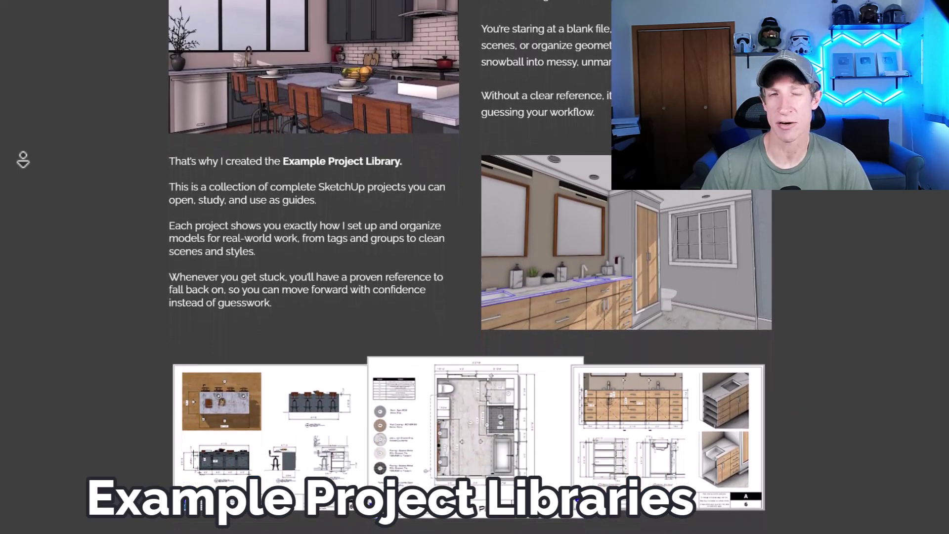
pyautogui.scroll(-1, 23, 160)
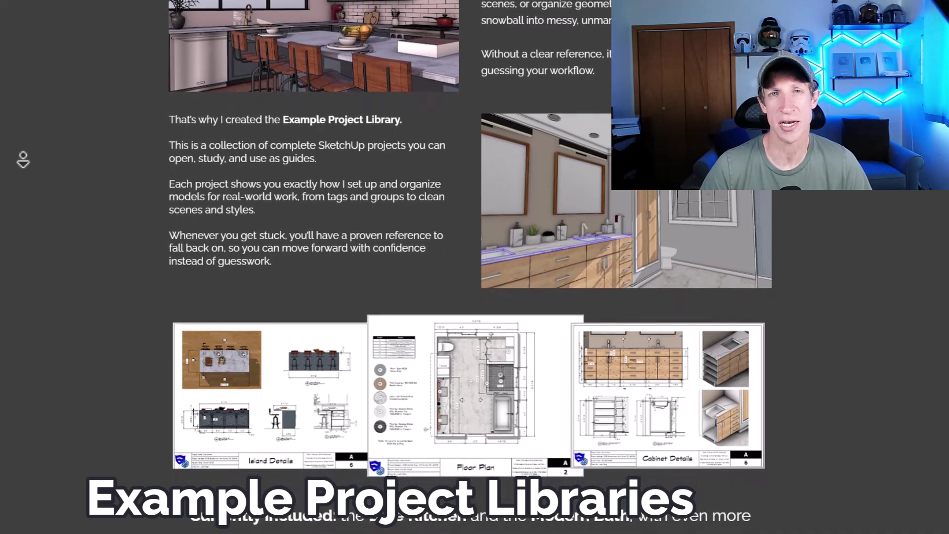
pyautogui.scroll(-2, 23, 159)
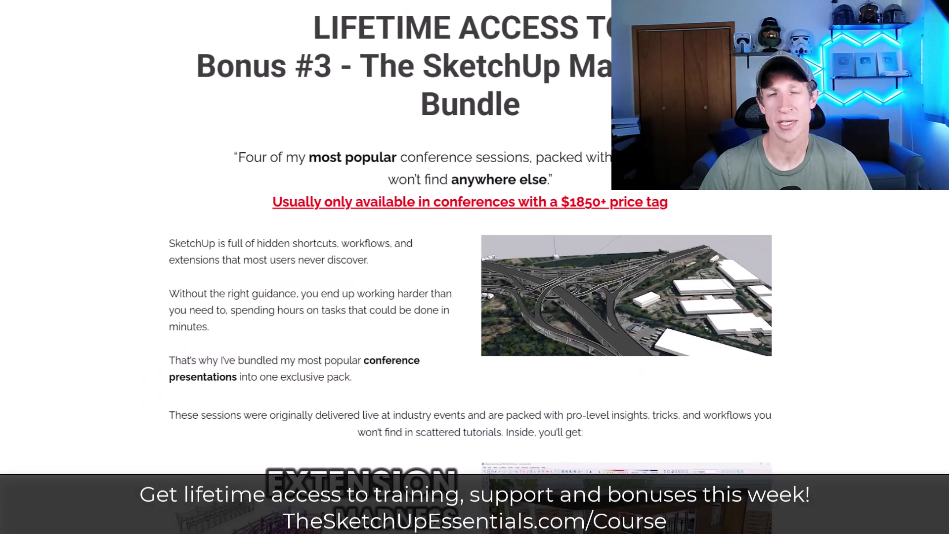
pyautogui.scroll(-7, 470, 267)
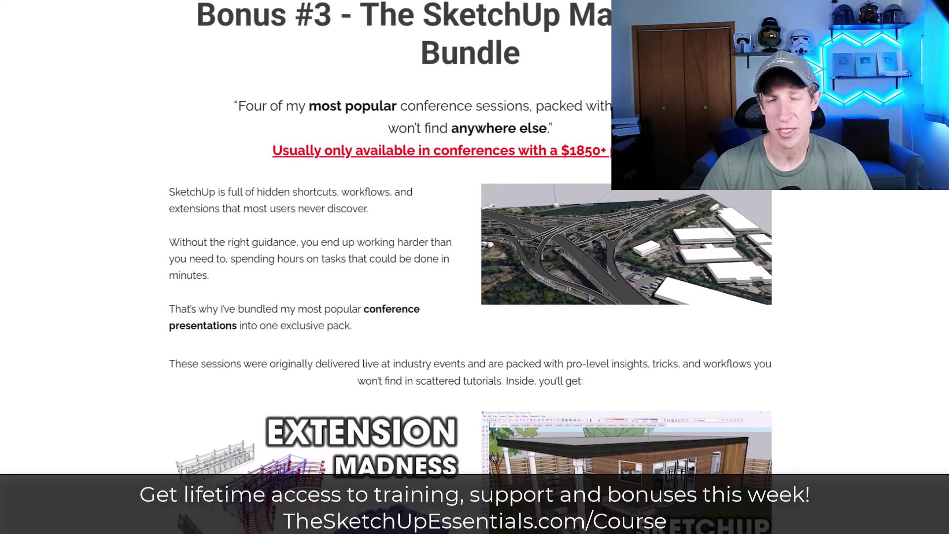
pyautogui.scroll(-2, 470, 267)
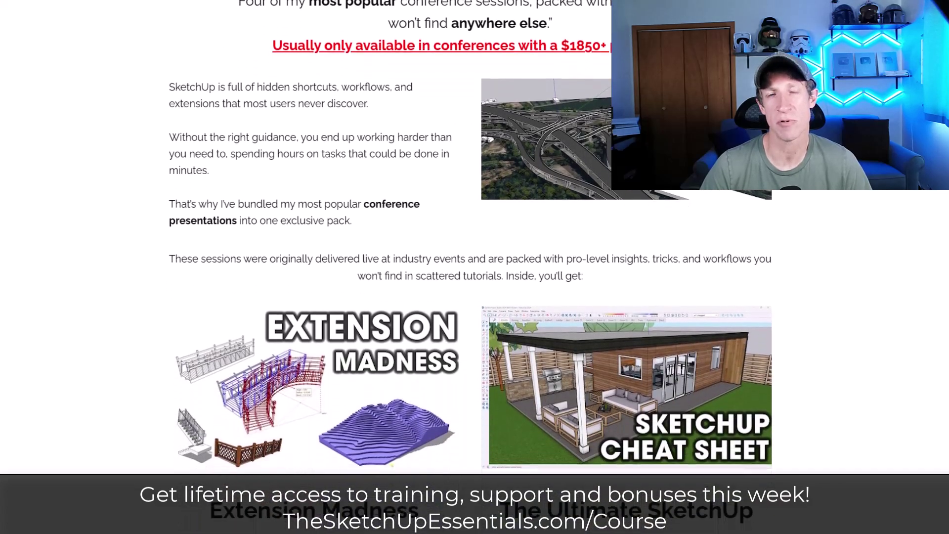
pyautogui.scroll(-2, 469, 267)
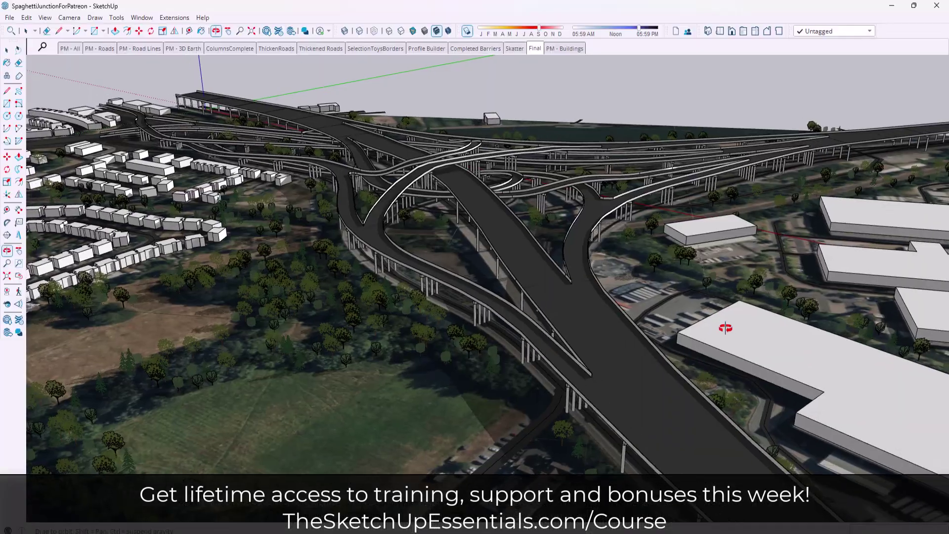
pyautogui.moveTo(719, 330); pyautogui.dragTo(646, 335)
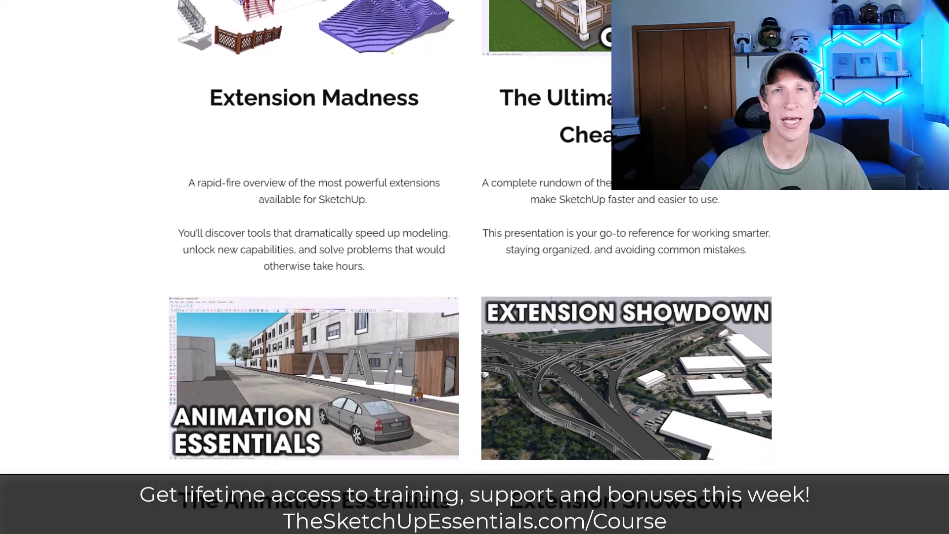
pyautogui.scroll(-1, 474, 267)
pyautogui.scroll(-2, 475, 267)
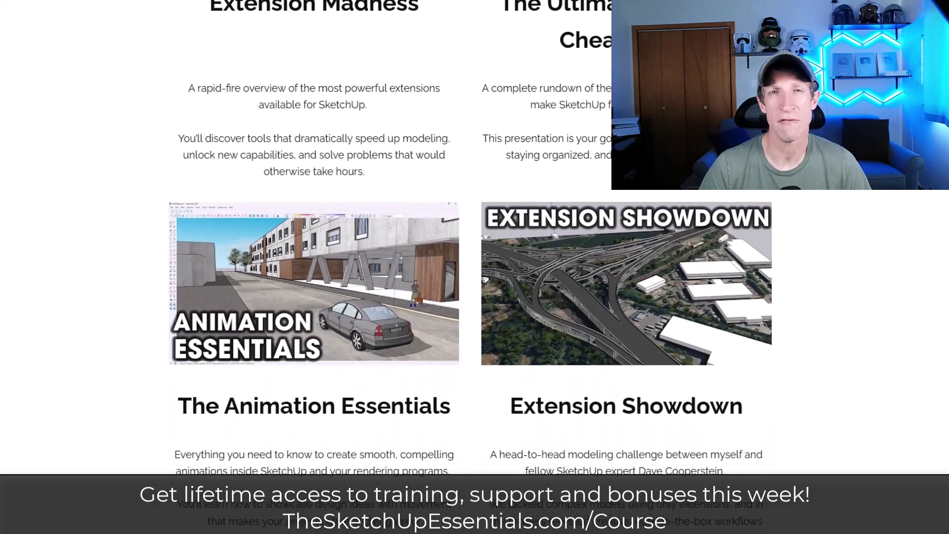